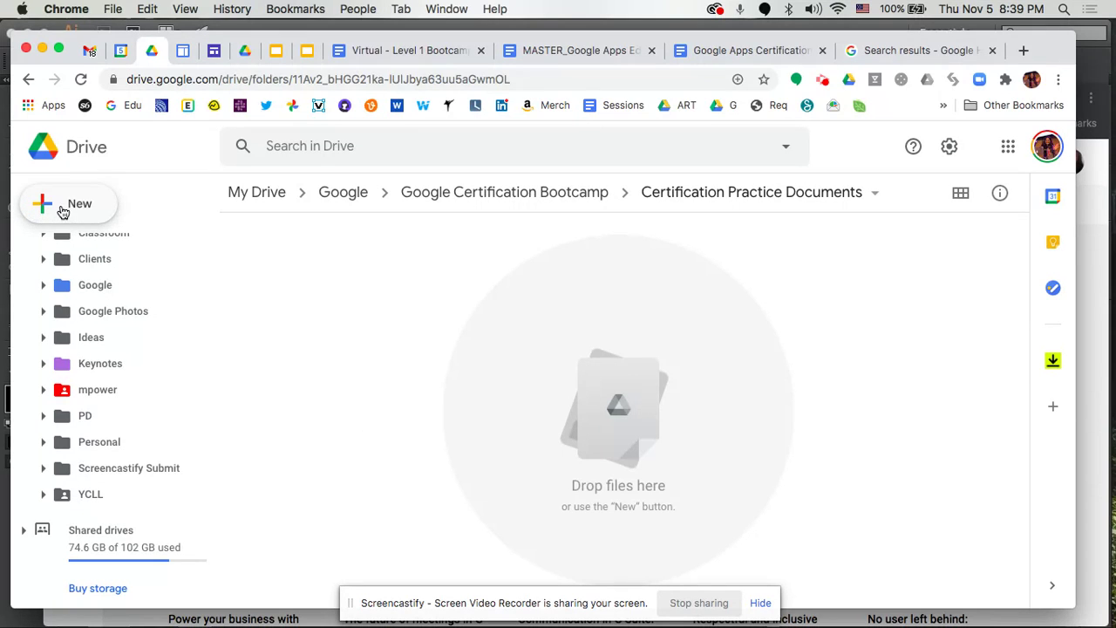
Create a new Google Docs document in the Certification Practice Documents folder and name it "Demo Doc".
left_click(62, 212)
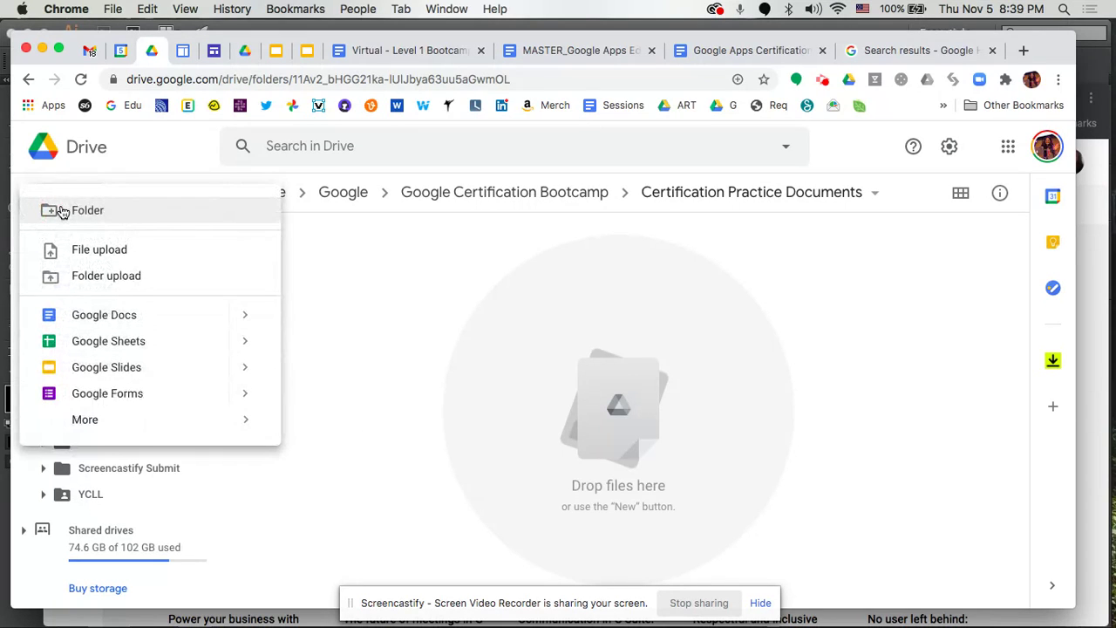
left_click(96, 316)
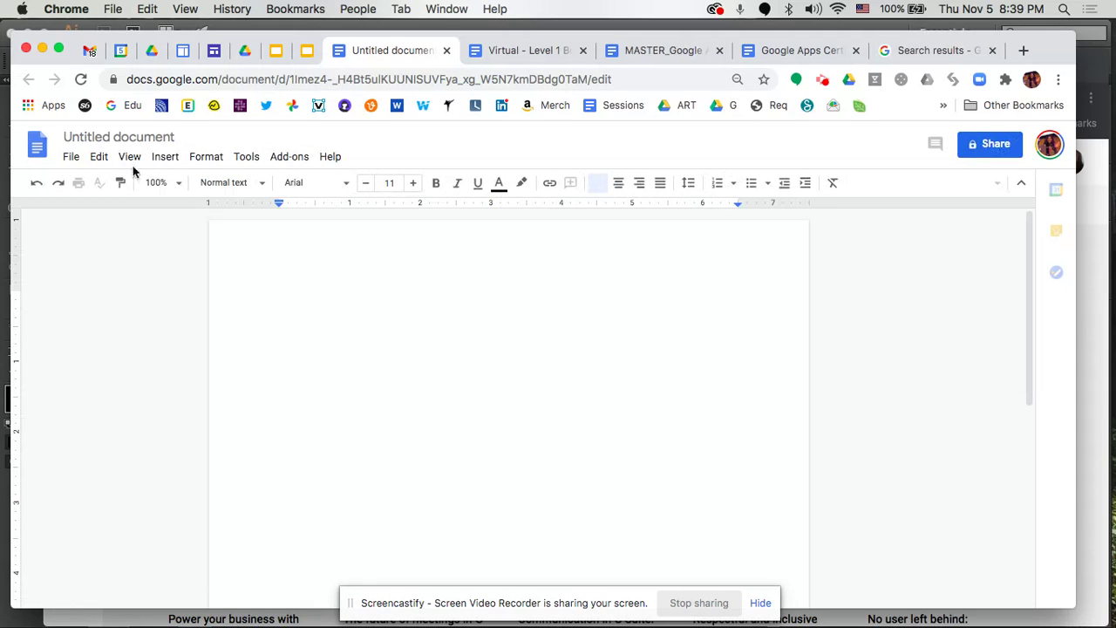
left_click(145, 140)
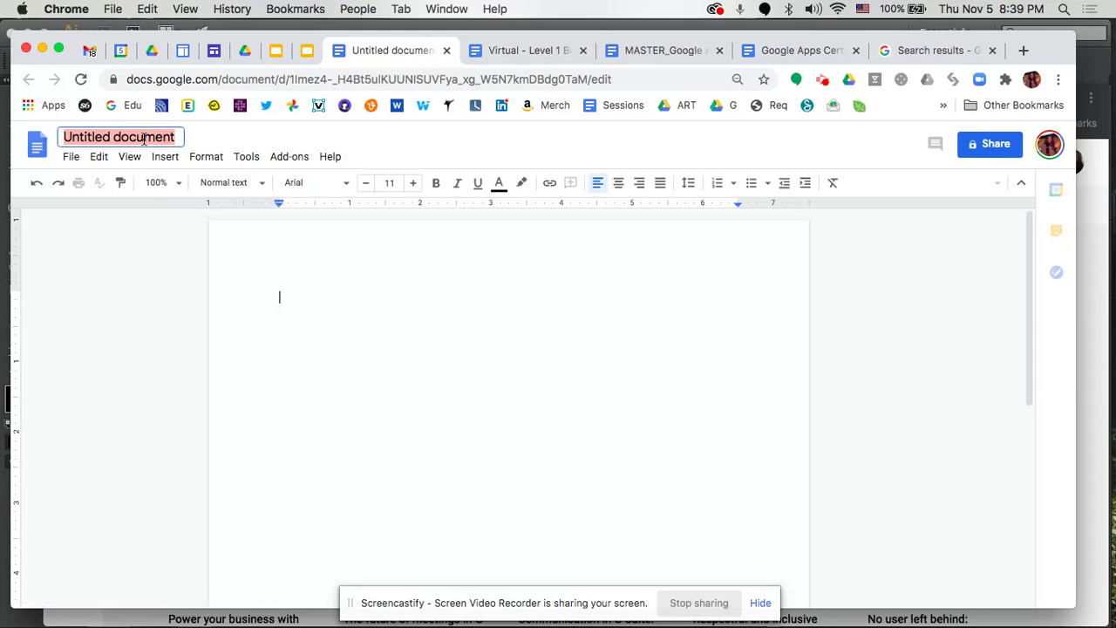
type("Demo Doc")
Enter the text "Demo Doc" on the first line of the document body.
left_click(317, 284)
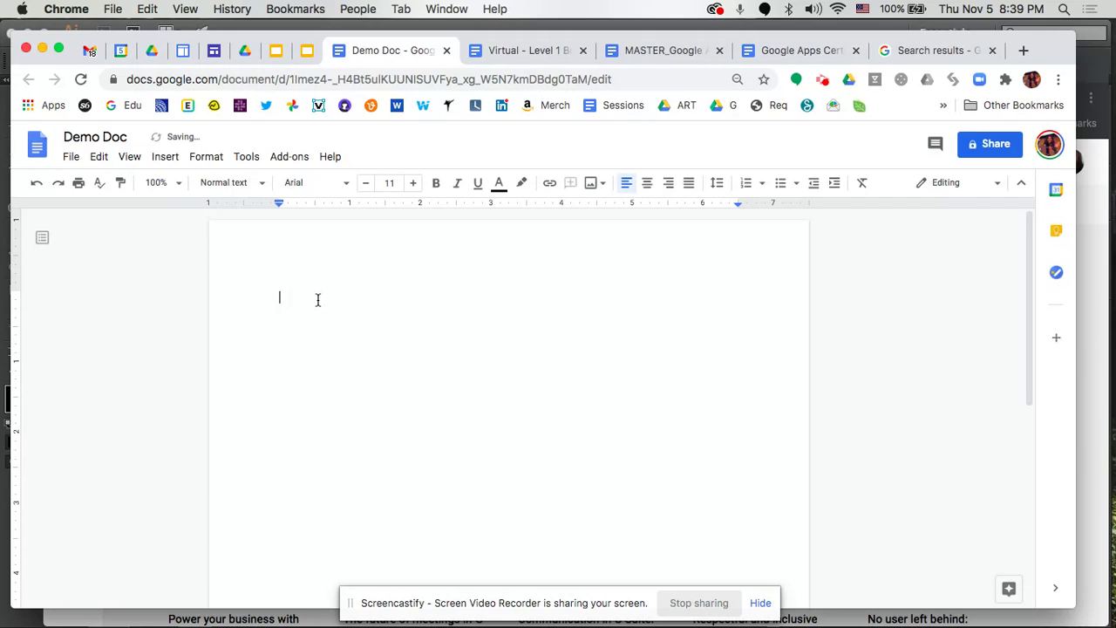
type("Demo D")
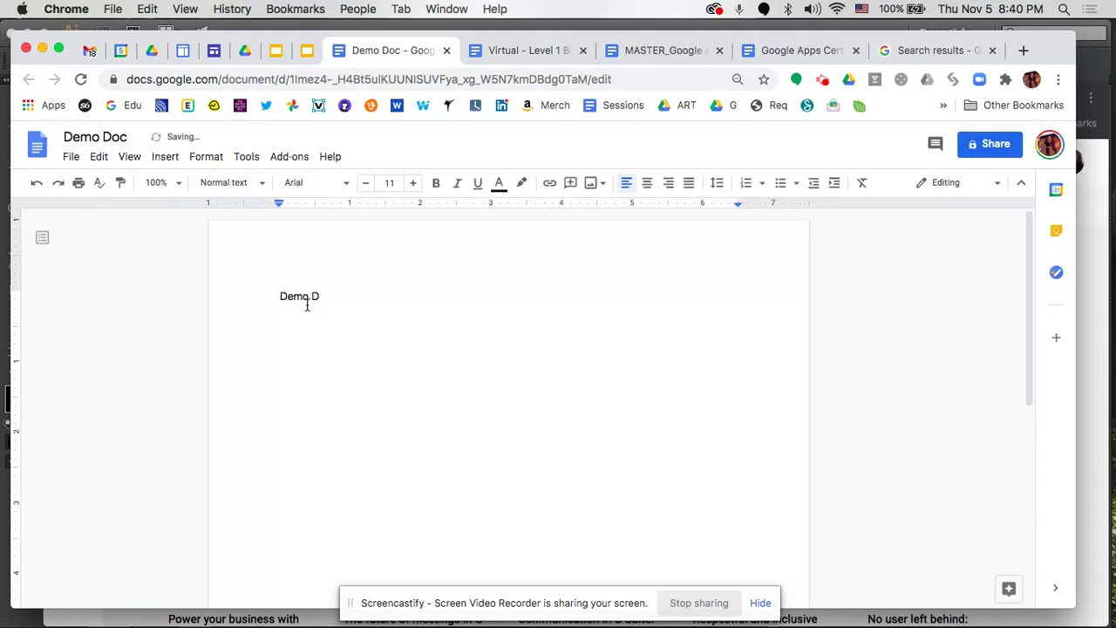
type("oc")
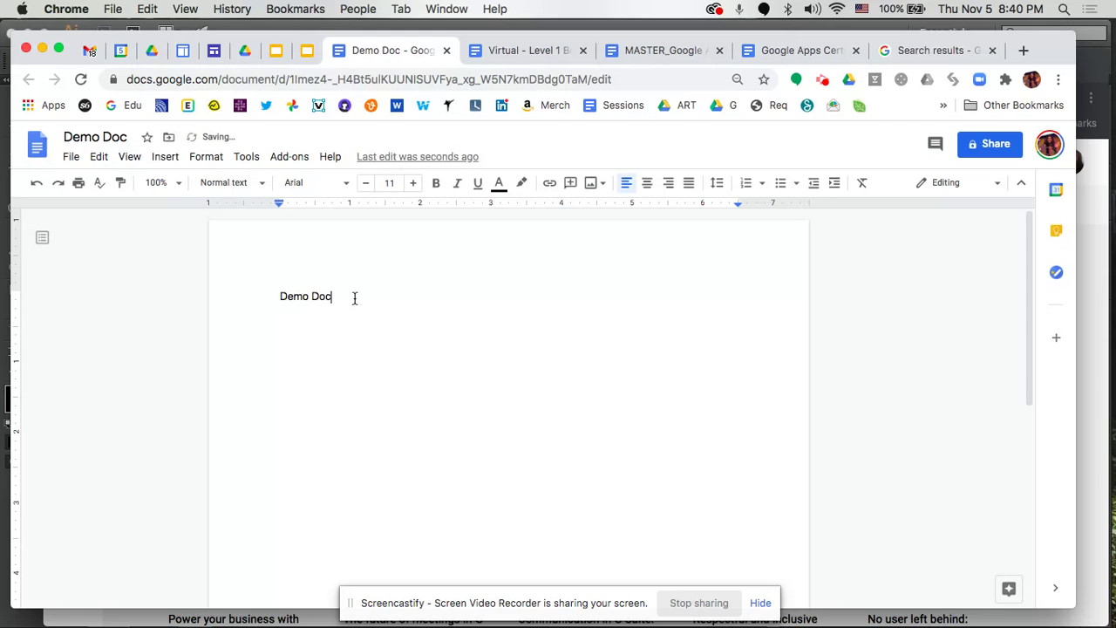
Copy the "Demo Doc" line in the body and change its font to Alfa Slab One.
left_click_drag(331, 297, 259, 299)
key("super+c")
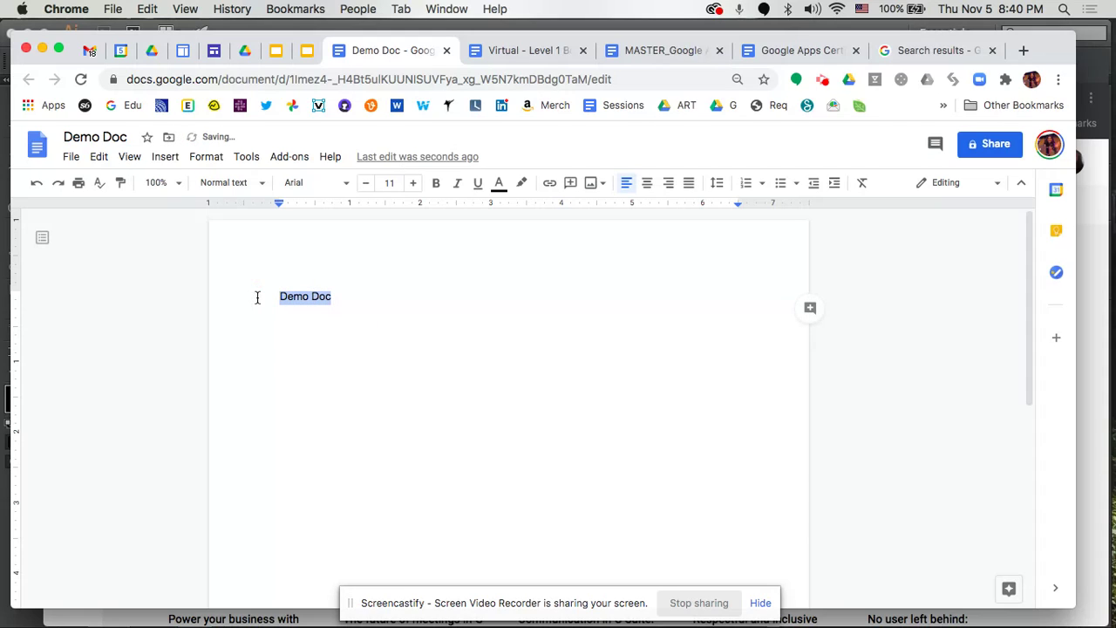
left_click(345, 185)
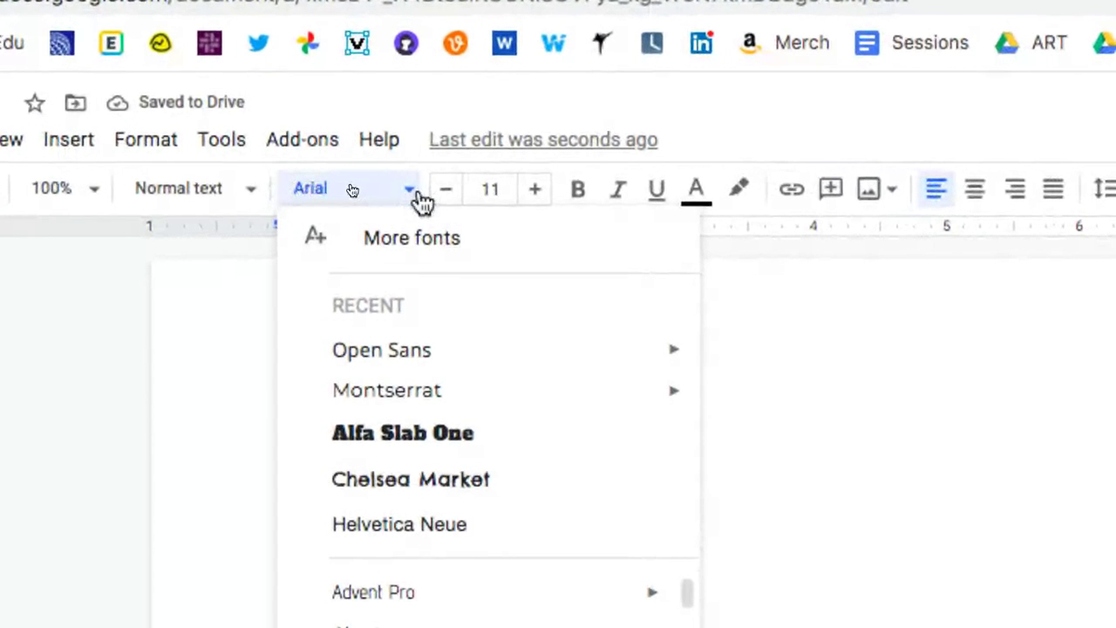
left_click(406, 449)
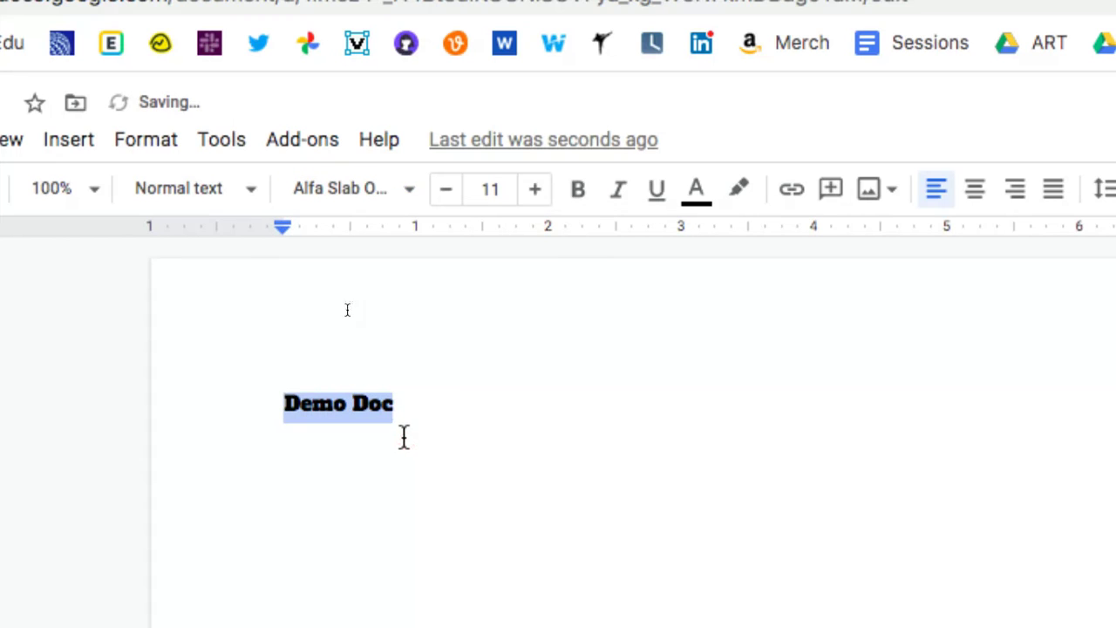
Set the selected text's font size to 50, raise it to 52, and reduce it to 49.
left_click(507, 188)
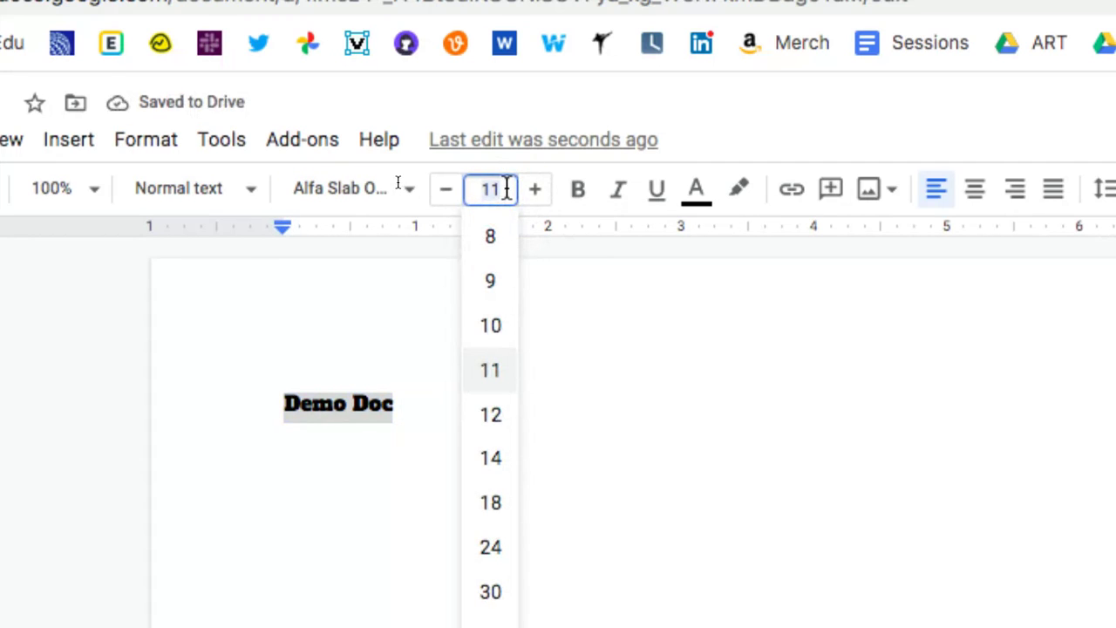
type("50")
key("Return")
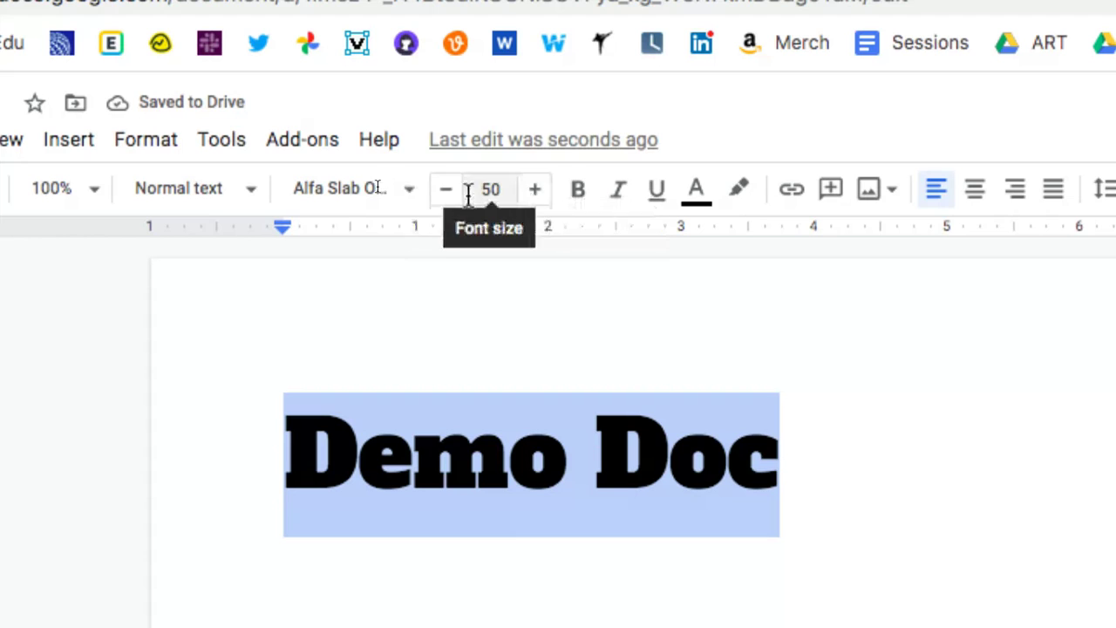
left_click(540, 196)
left_click(540, 195)
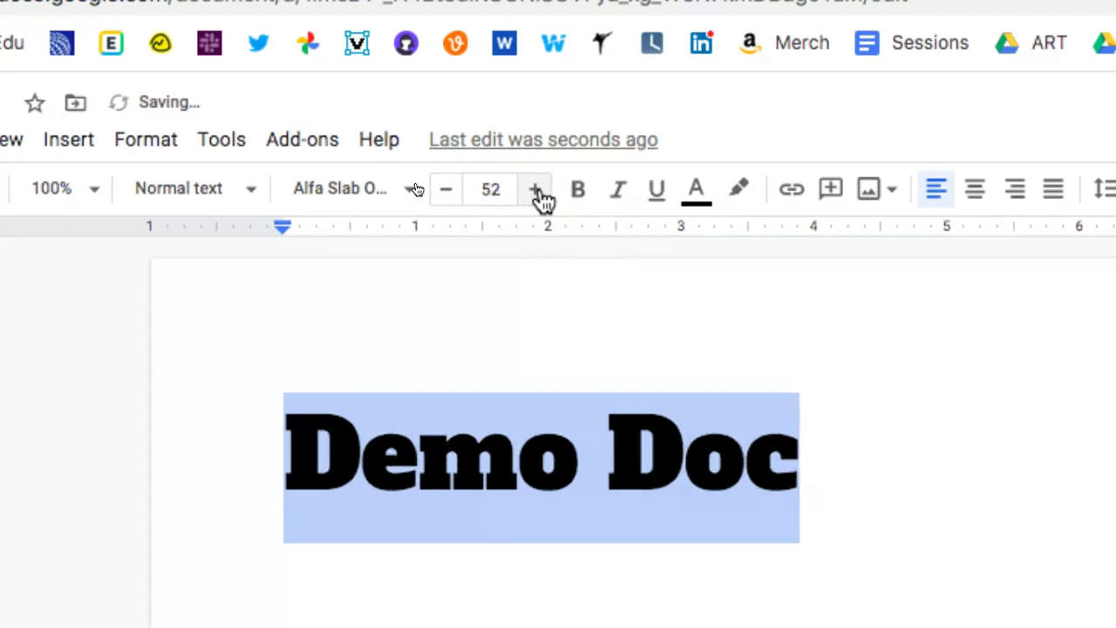
left_click(443, 204)
left_click(443, 205)
left_click(441, 204)
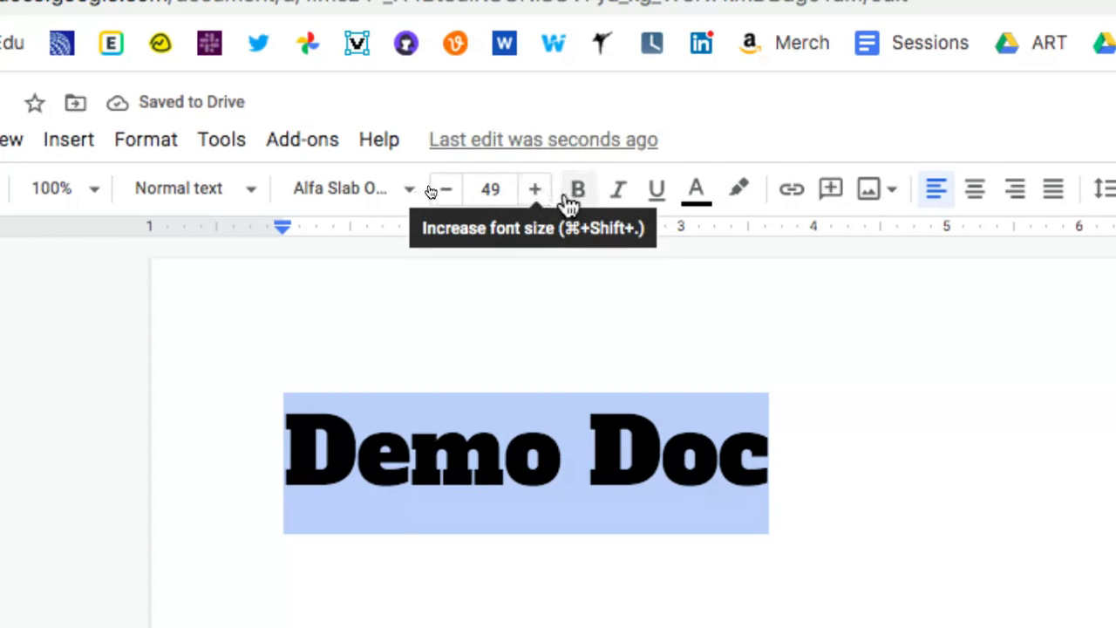
Apply bold, italic and underline to the selected "Demo Doc" text.
left_click(575, 194)
left_click(616, 197)
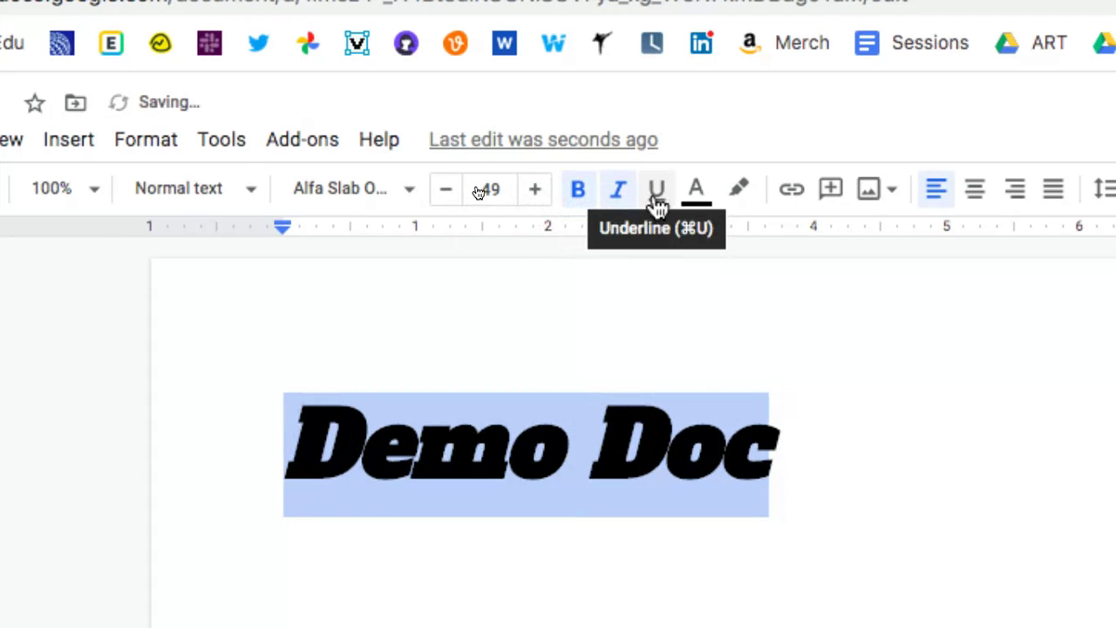
left_click(656, 201)
Colour the selected "Demo Doc" text red and give it a yellow highlight.
left_click(697, 196)
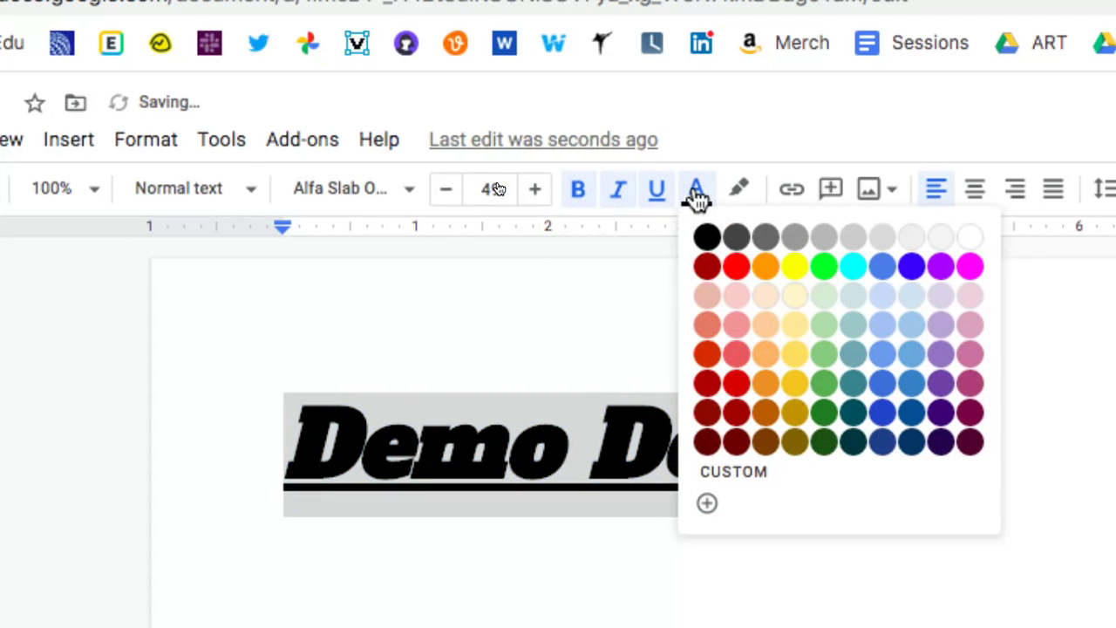
left_click(738, 268)
left_click(740, 193)
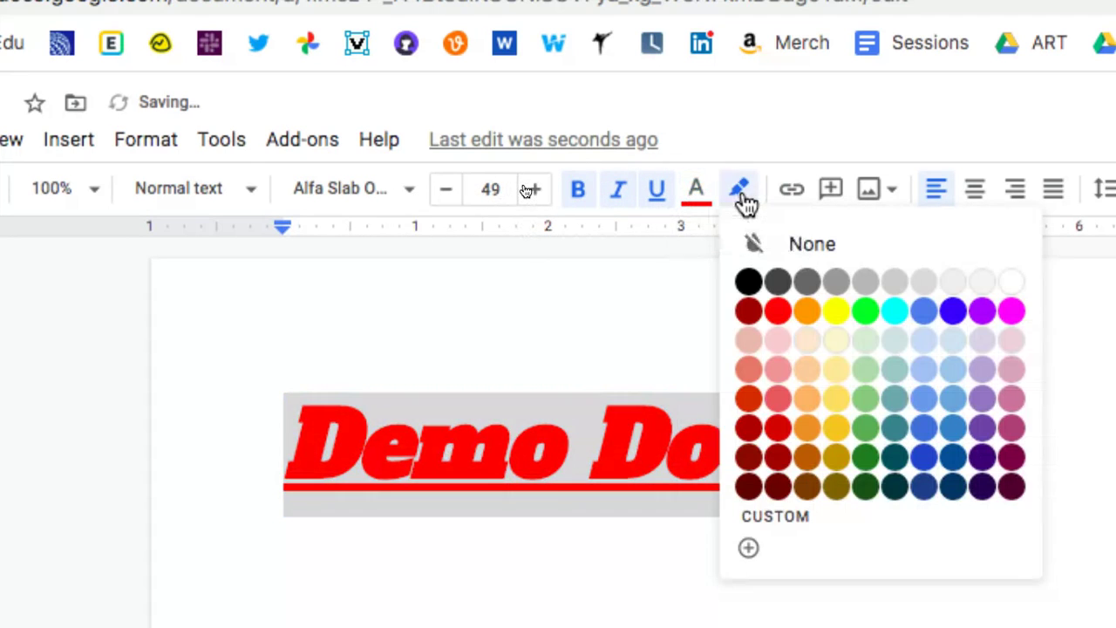
left_click(835, 311)
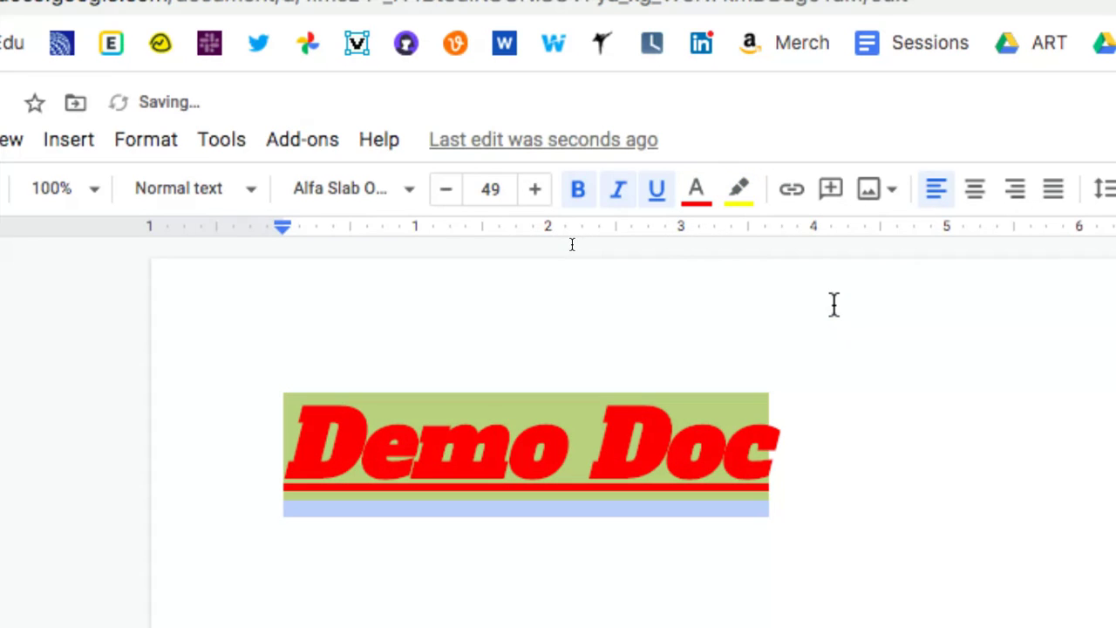
left_click(834, 425)
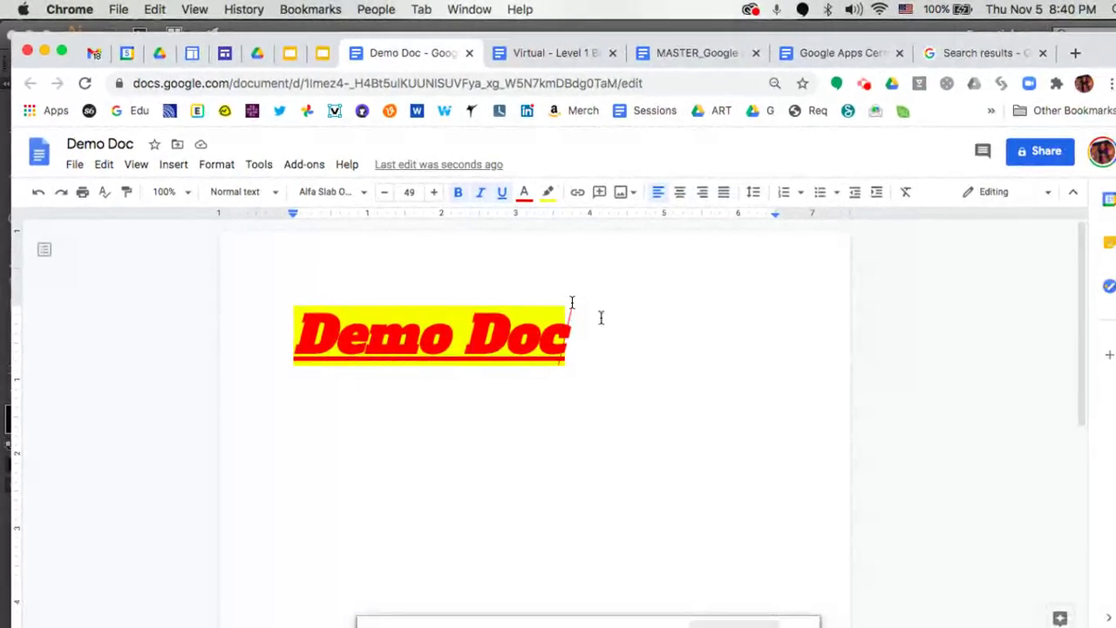
Paste three copies of the formatted "Demo Doc" line below the original, each on its own line.
triple_click(601, 317)
key("super+v")
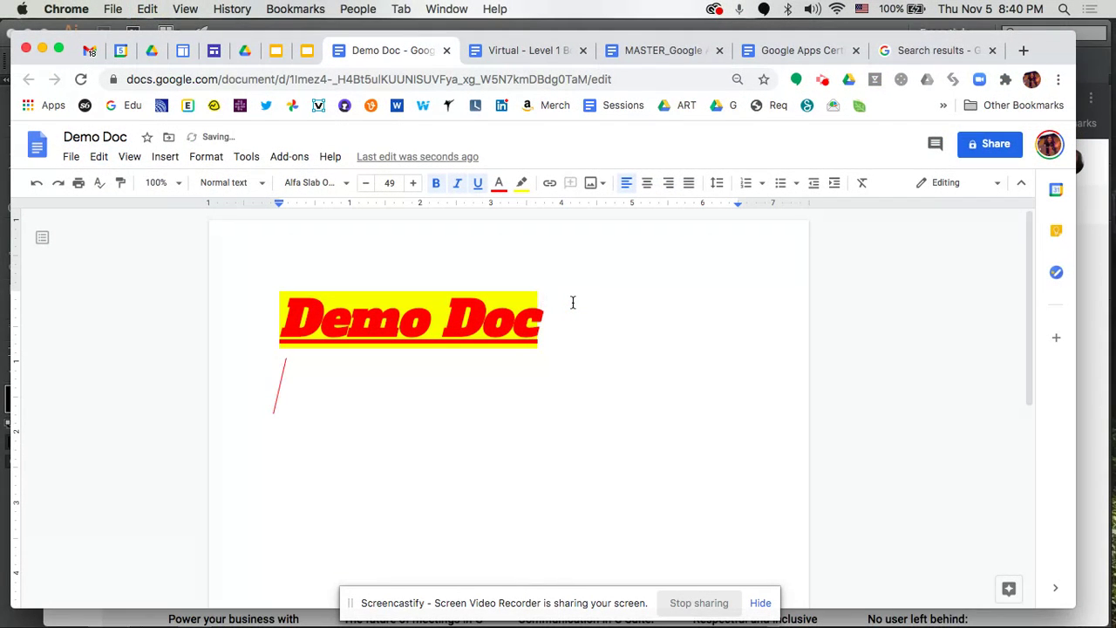
key("super+v")
key("super+v")
key("super+v")
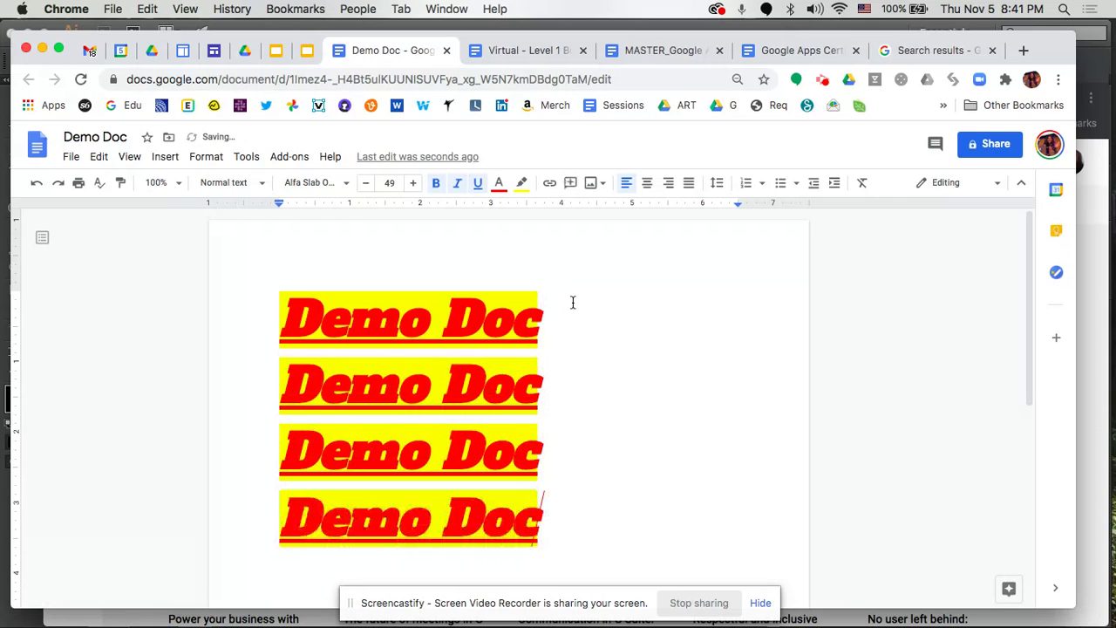
Remove bold, italic and underline from the three lower "Demo Doc" lines and change their text colour to black.
left_click(557, 376)
left_click_drag(553, 523, 230, 374)
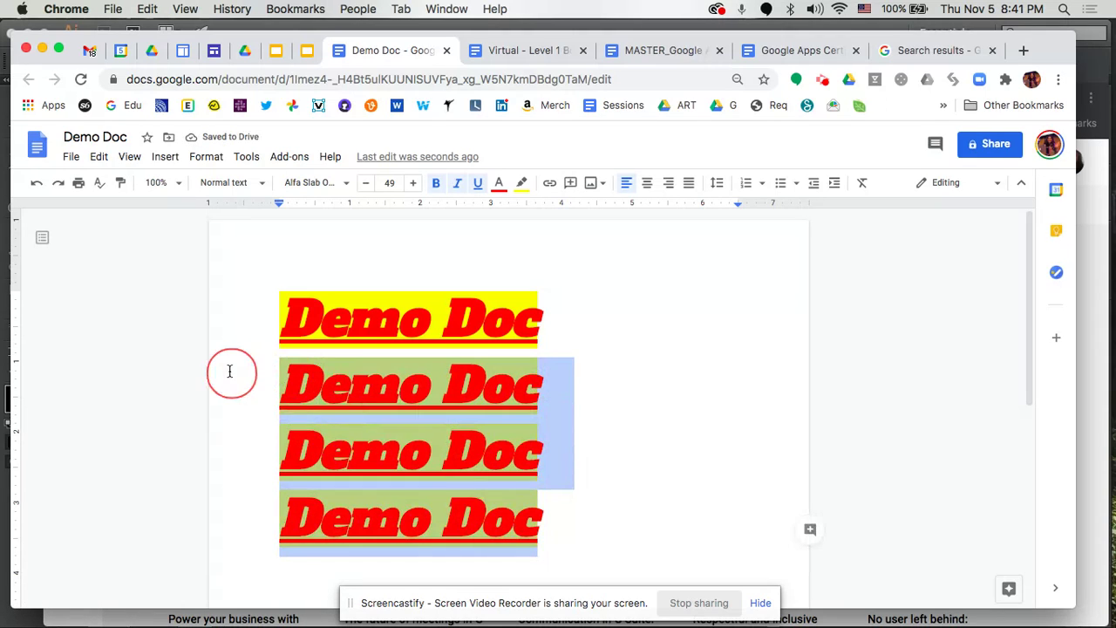
key("super+i")
key("super+u")
left_click(499, 184)
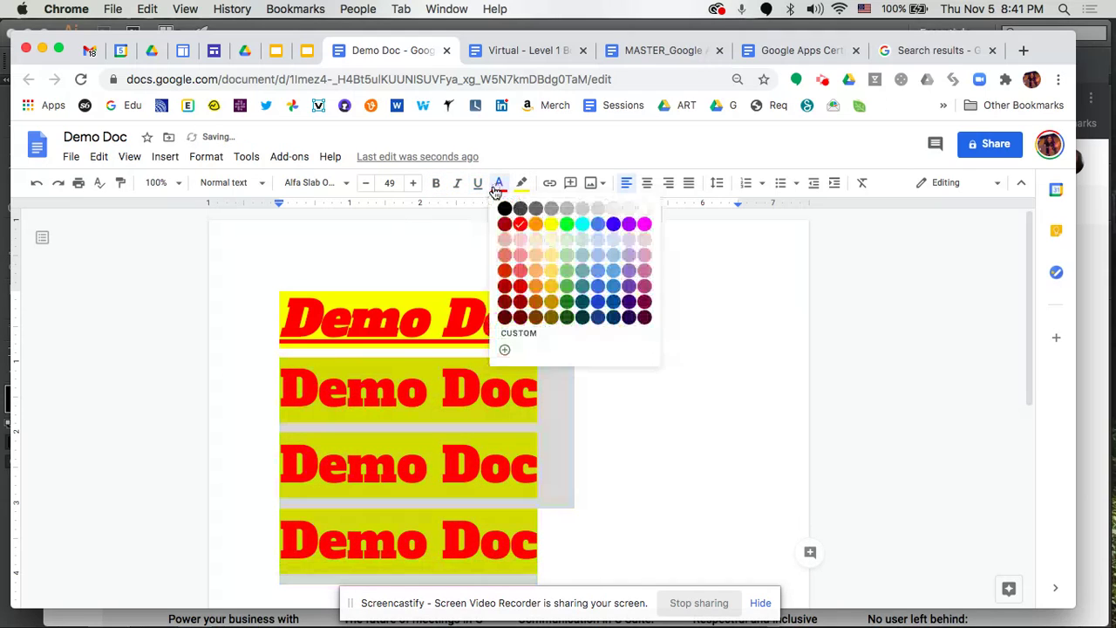
left_click(505, 214)
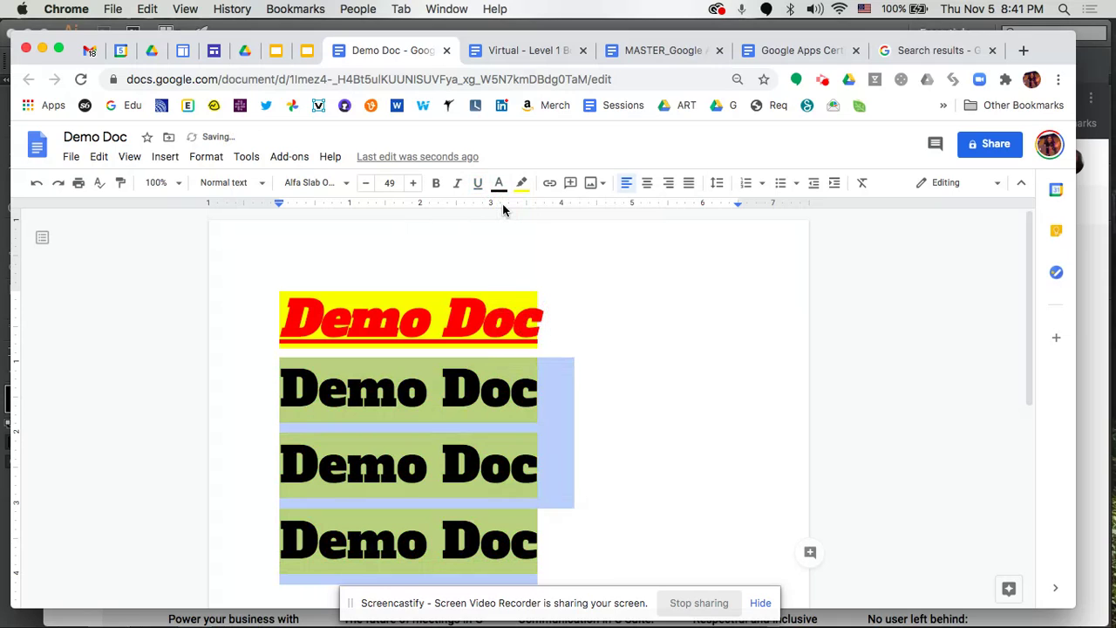
Remove the yellow highlight from the three black "Demo Doc" lines.
left_click(573, 370)
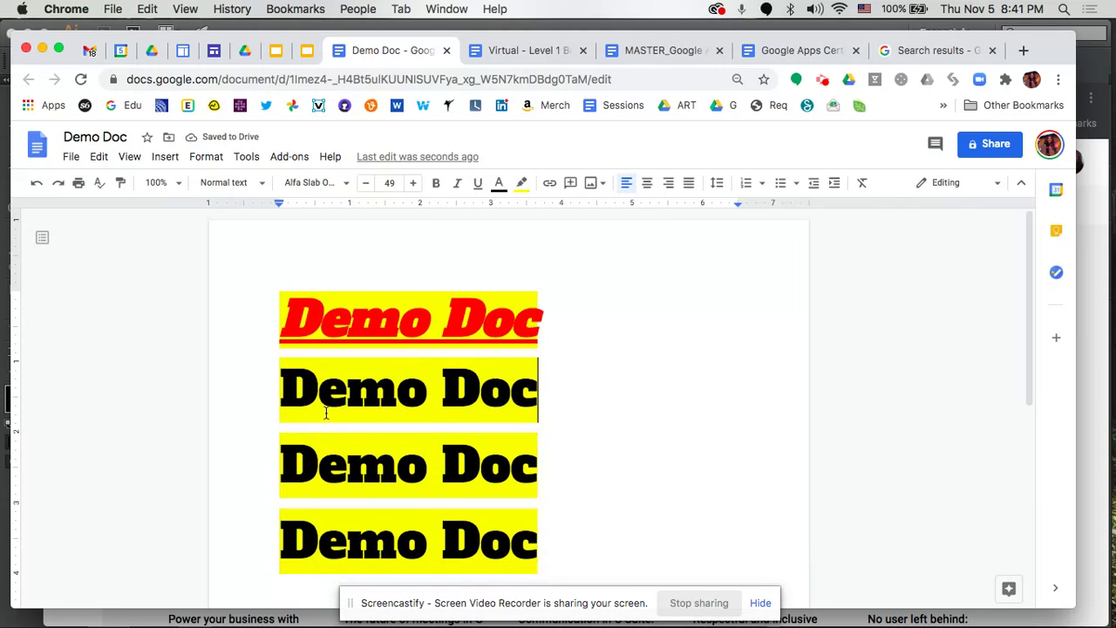
left_click_drag(277, 388, 573, 536)
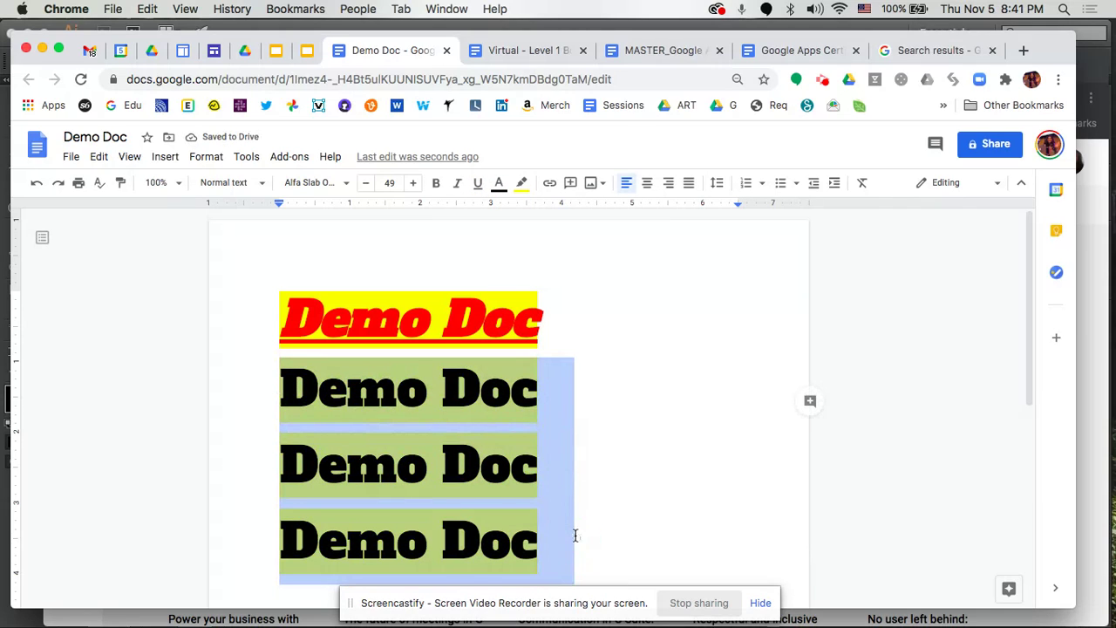
left_click(522, 182)
left_click(558, 214)
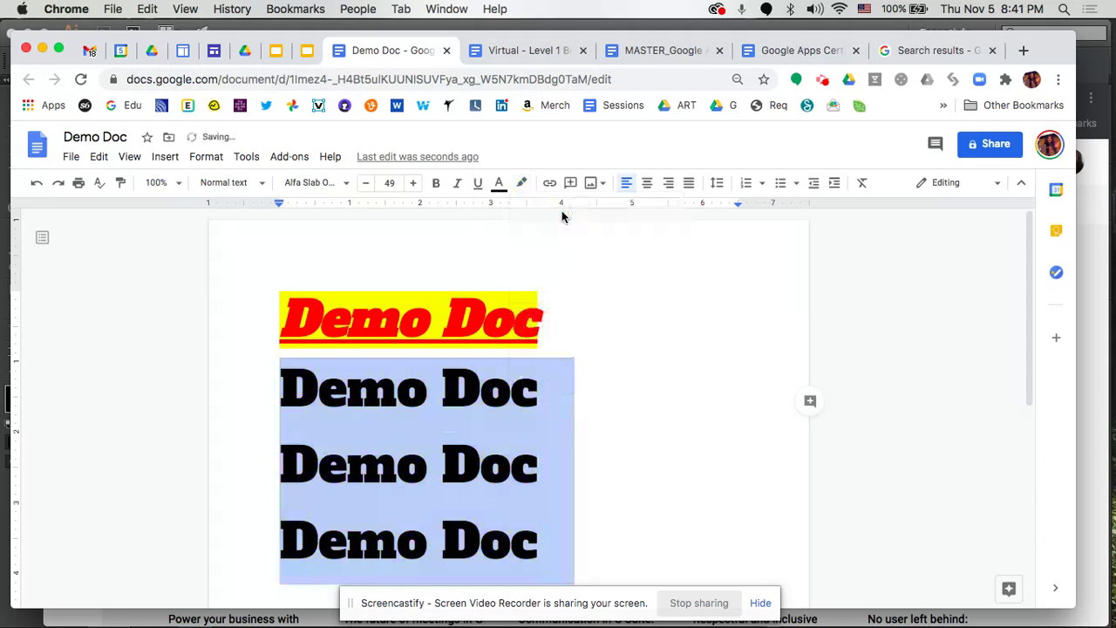
Set the line spacing of the first two "Demo Doc" lines to Single.
left_click(278, 318)
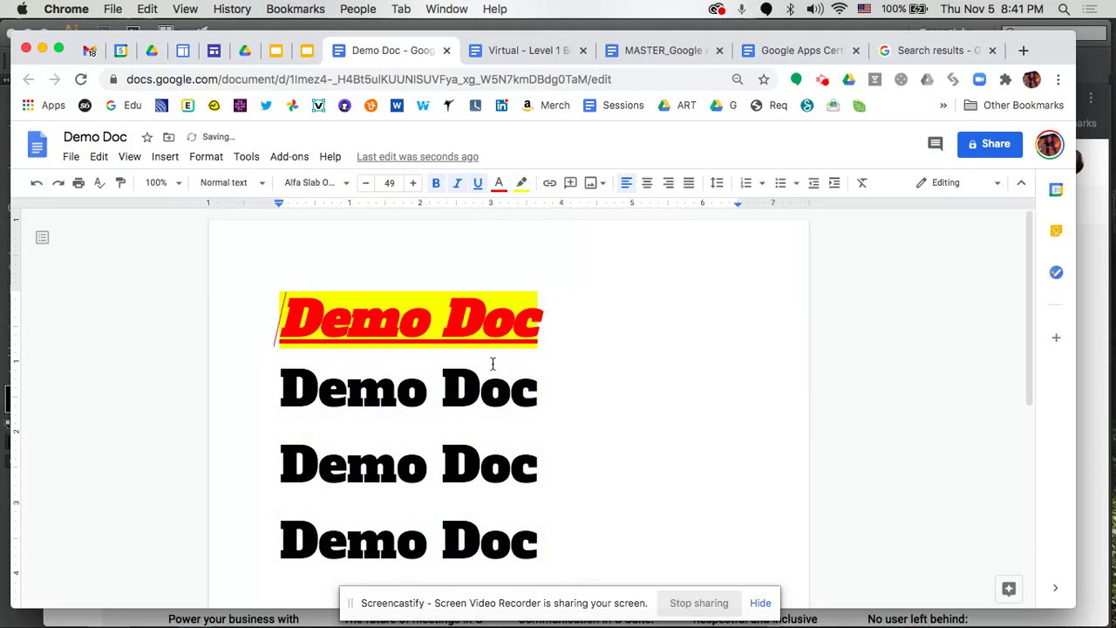
left_click_drag(276, 305, 570, 396)
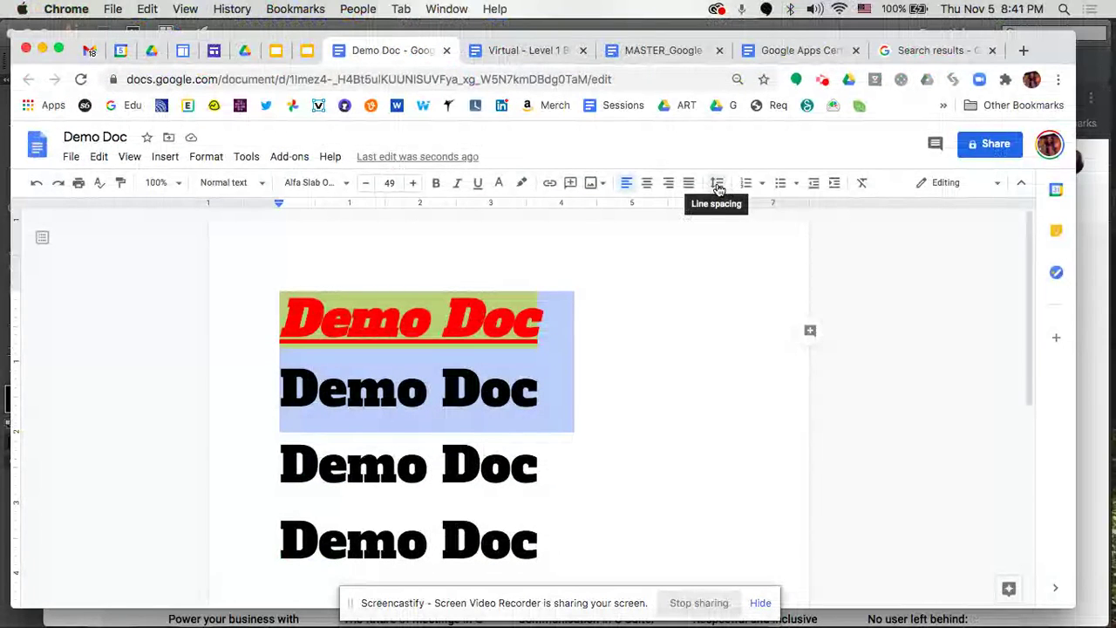
left_click(717, 185)
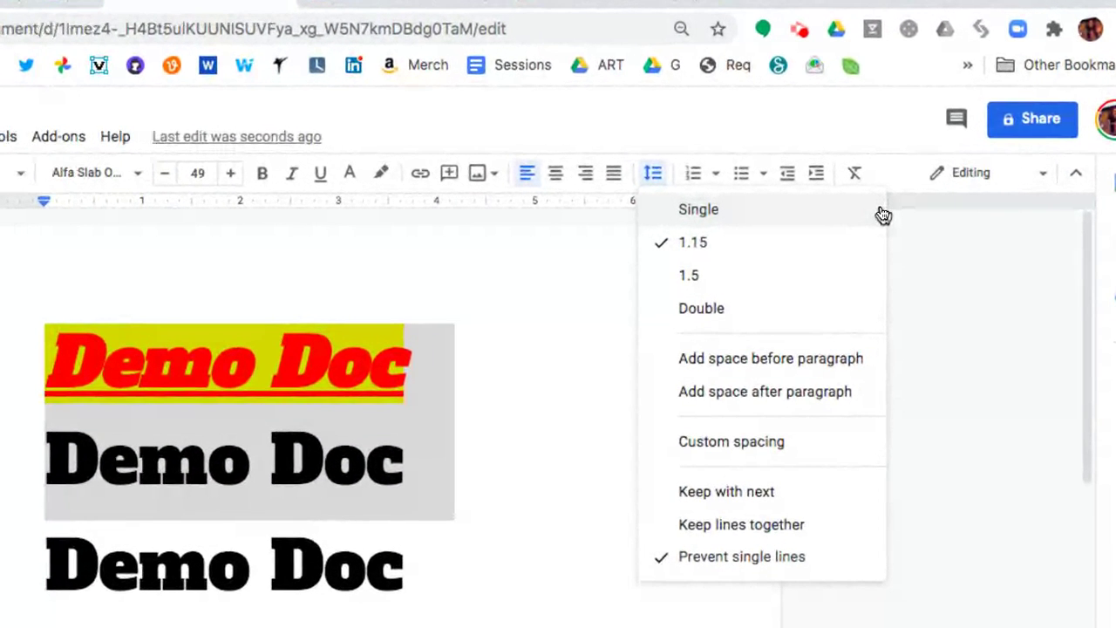
left_click(837, 220)
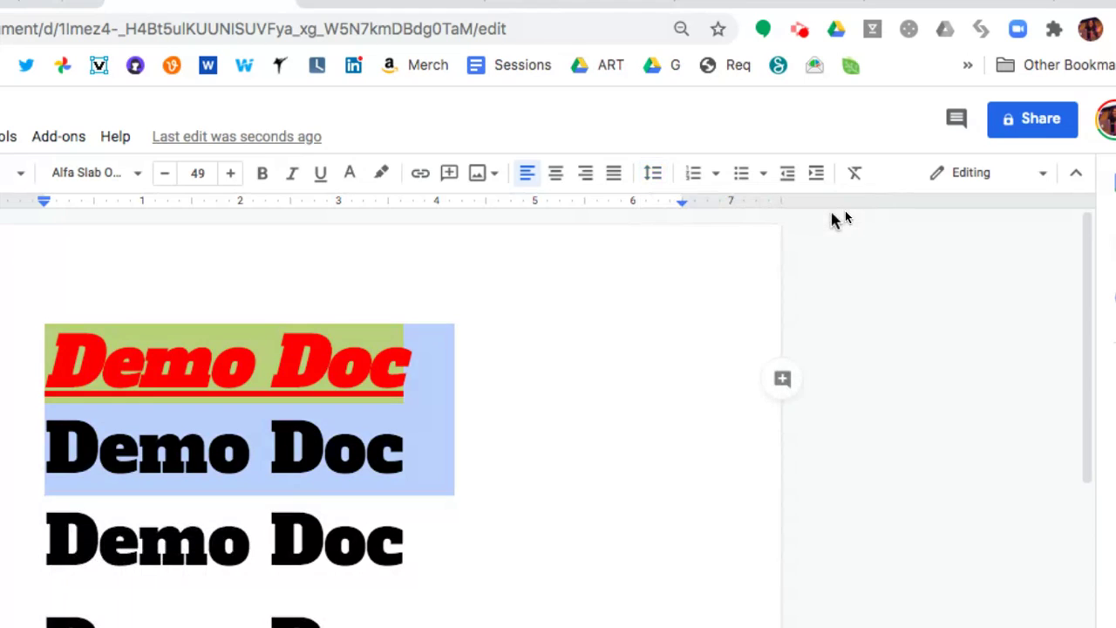
Set the line spacing of the first two "Demo Doc" lines to 1.5 and deselect the text.
left_click(653, 179)
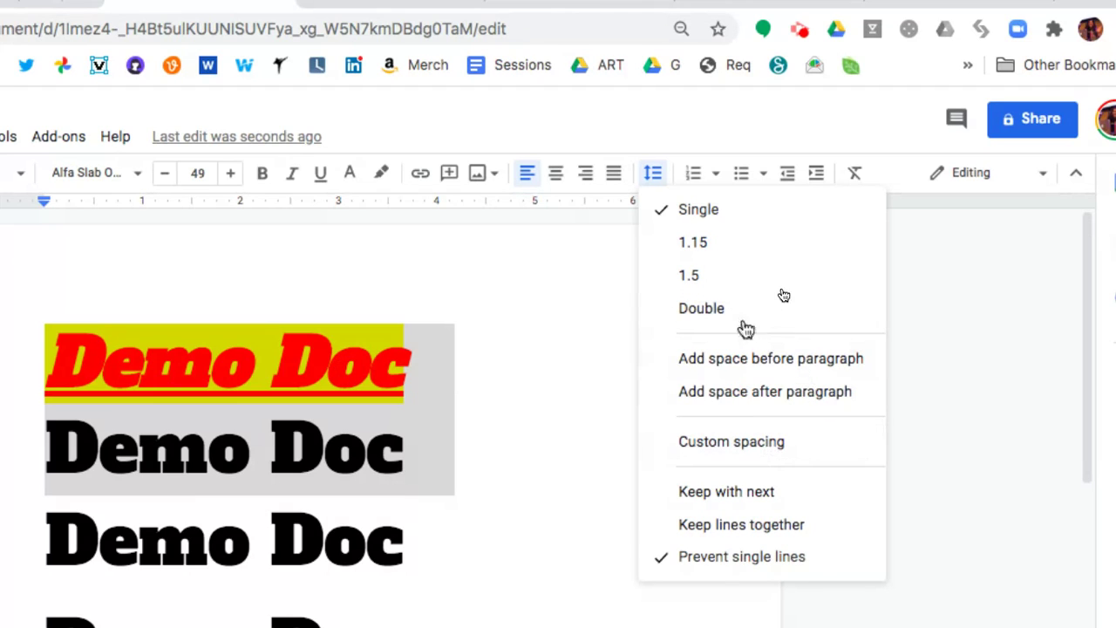
left_click(717, 277)
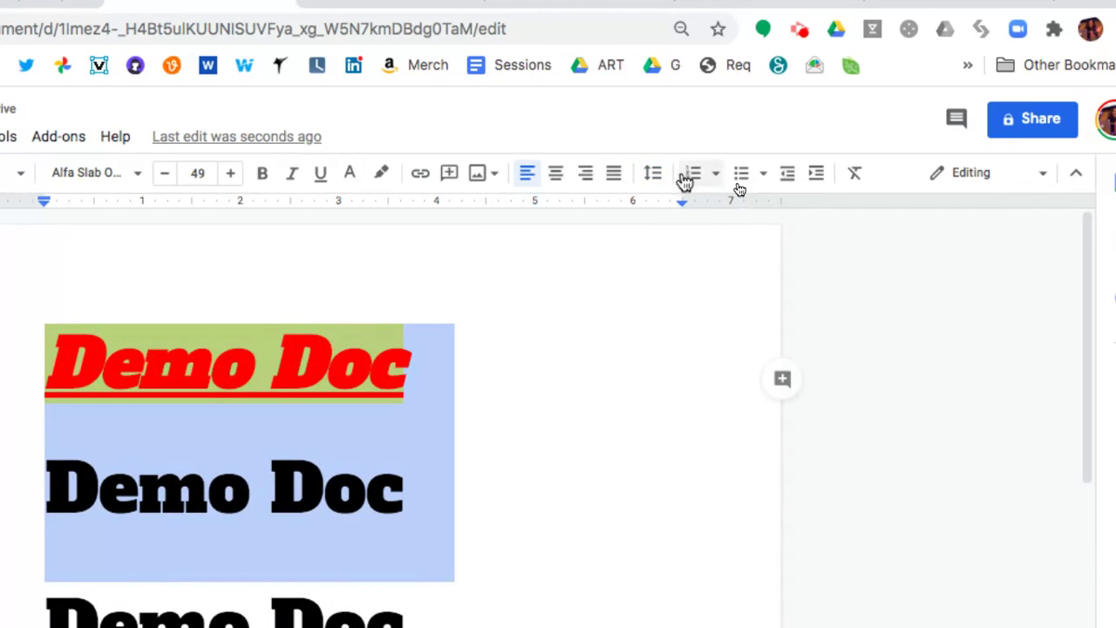
left_click(653, 172)
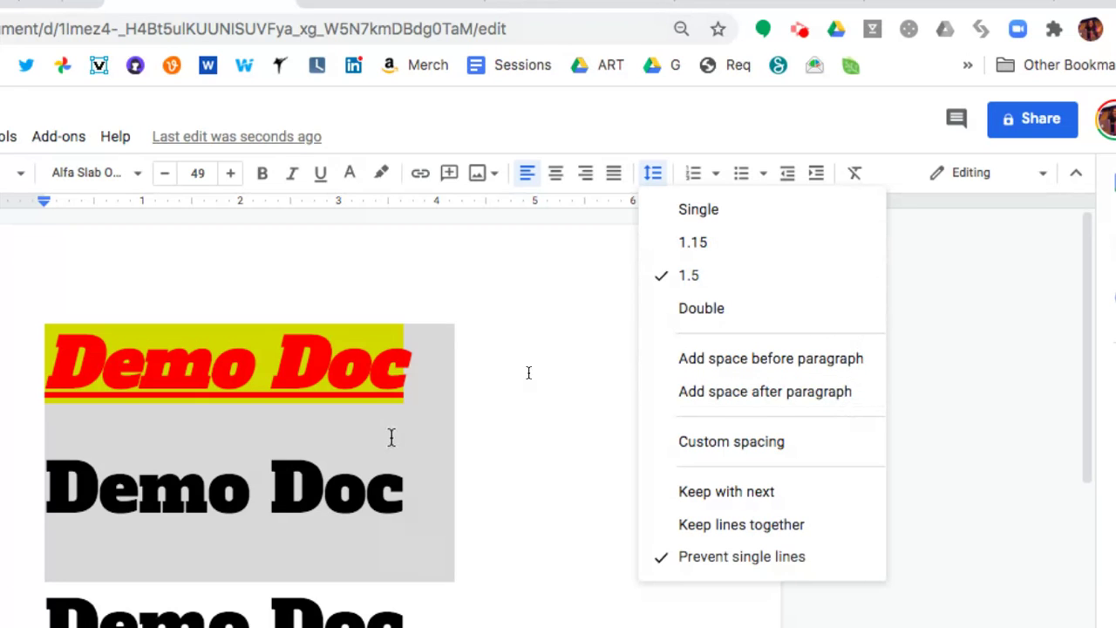
left_click(441, 483)
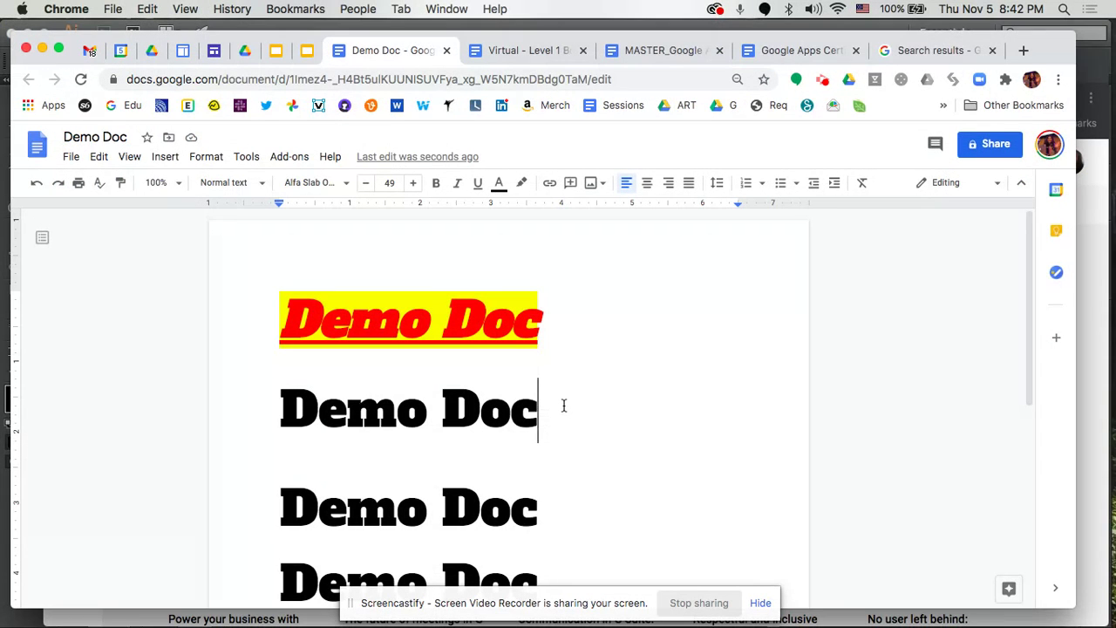
scroll(563, 406, "down", 2)
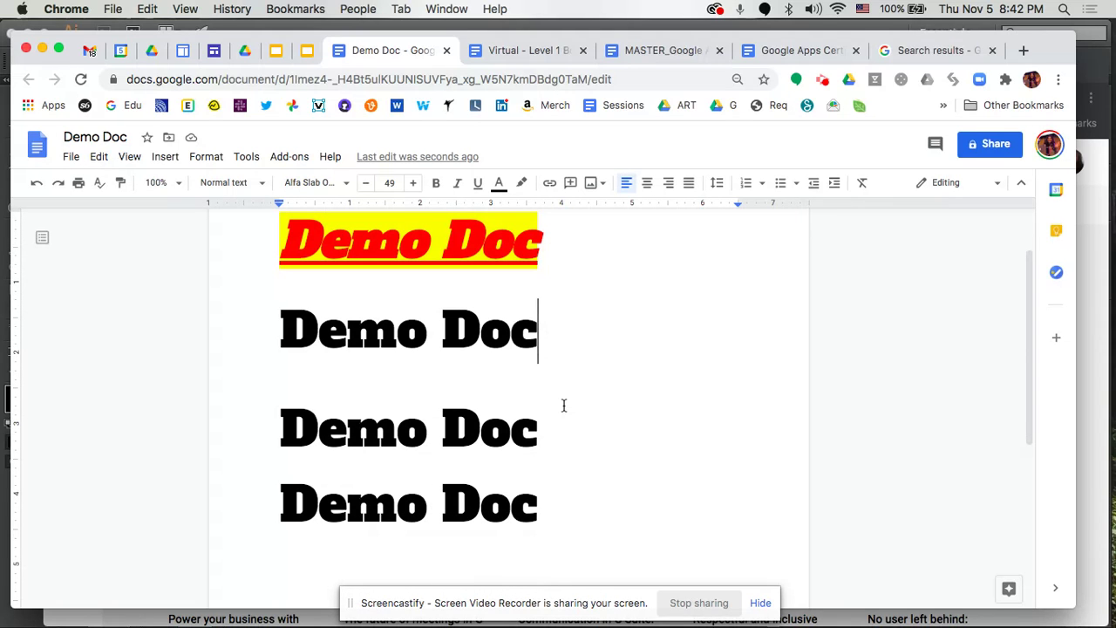
Try the Subtitle paragraph style on the second "Demo Doc" line and undo it.
scroll(564, 405, "up", 1)
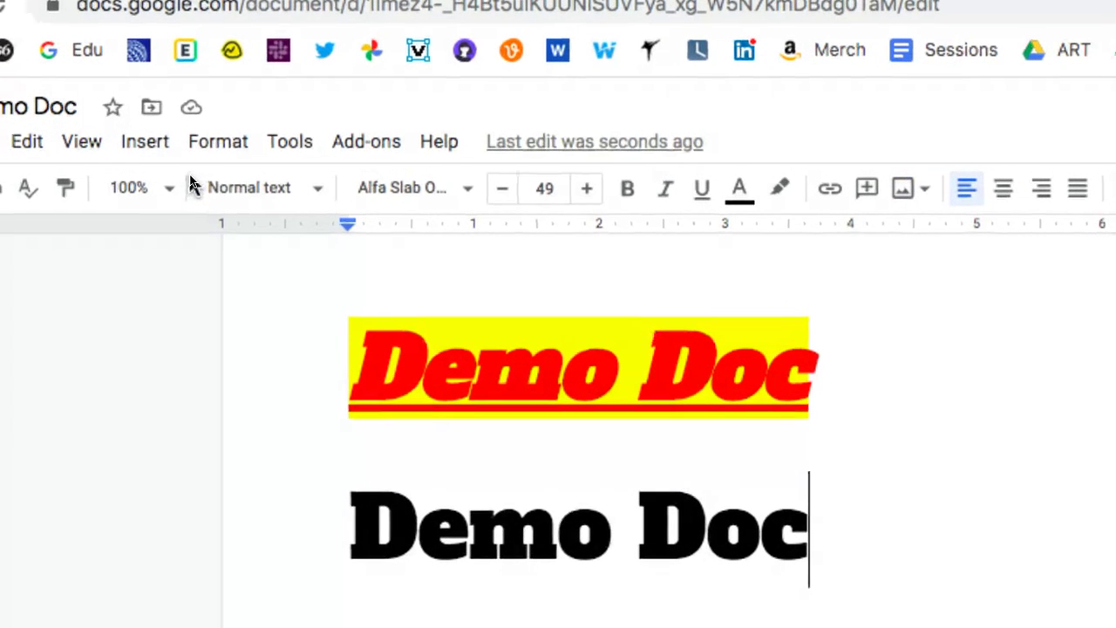
left_click(471, 193)
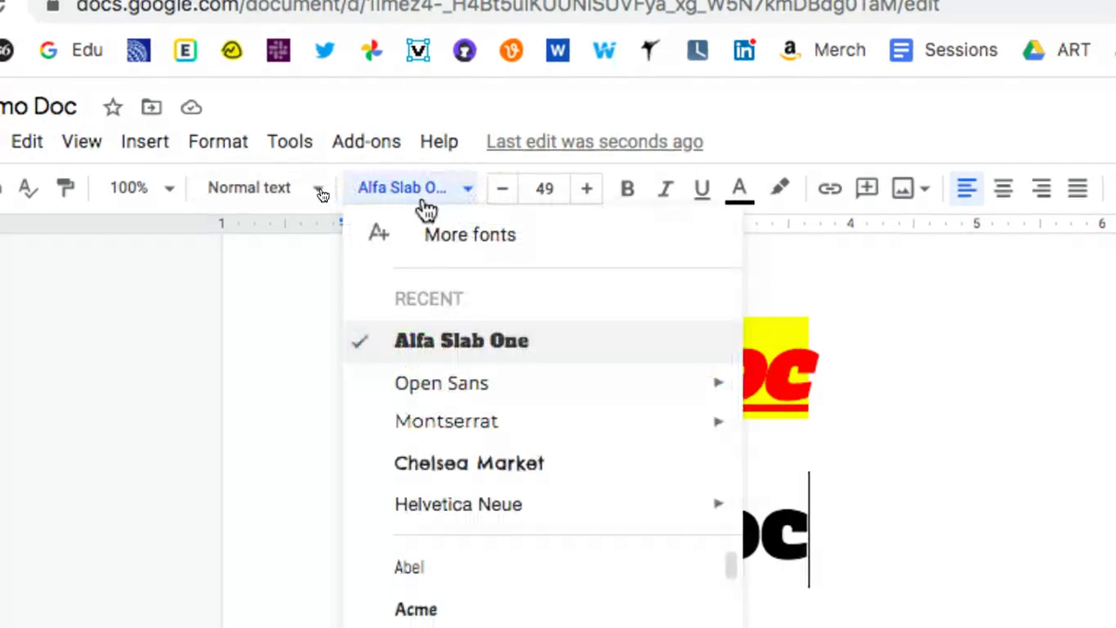
left_click(320, 194)
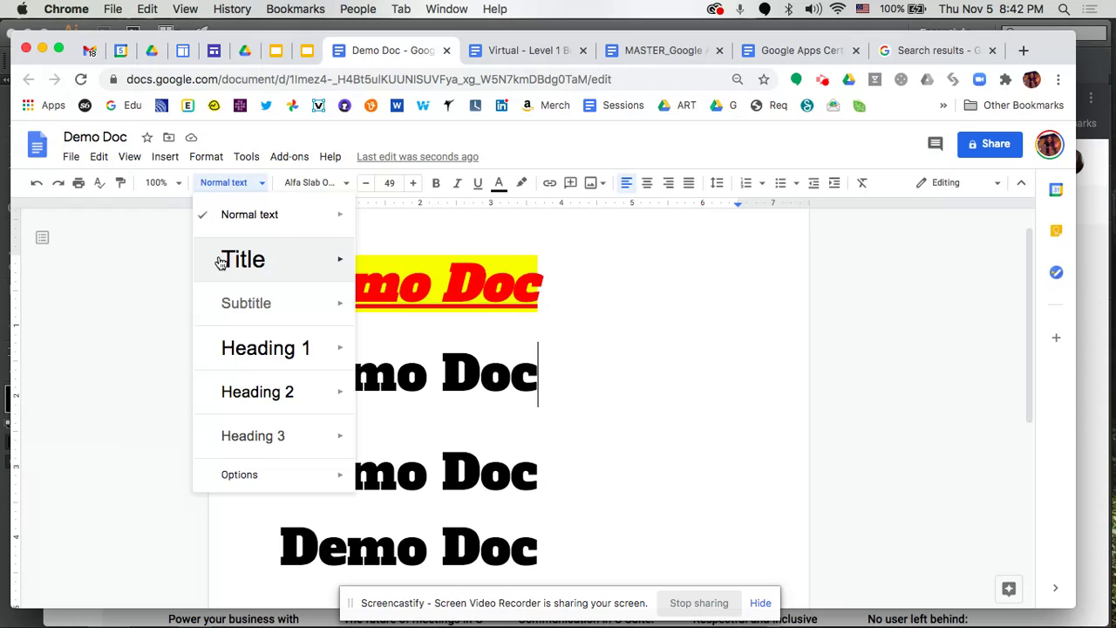
left_click(224, 310)
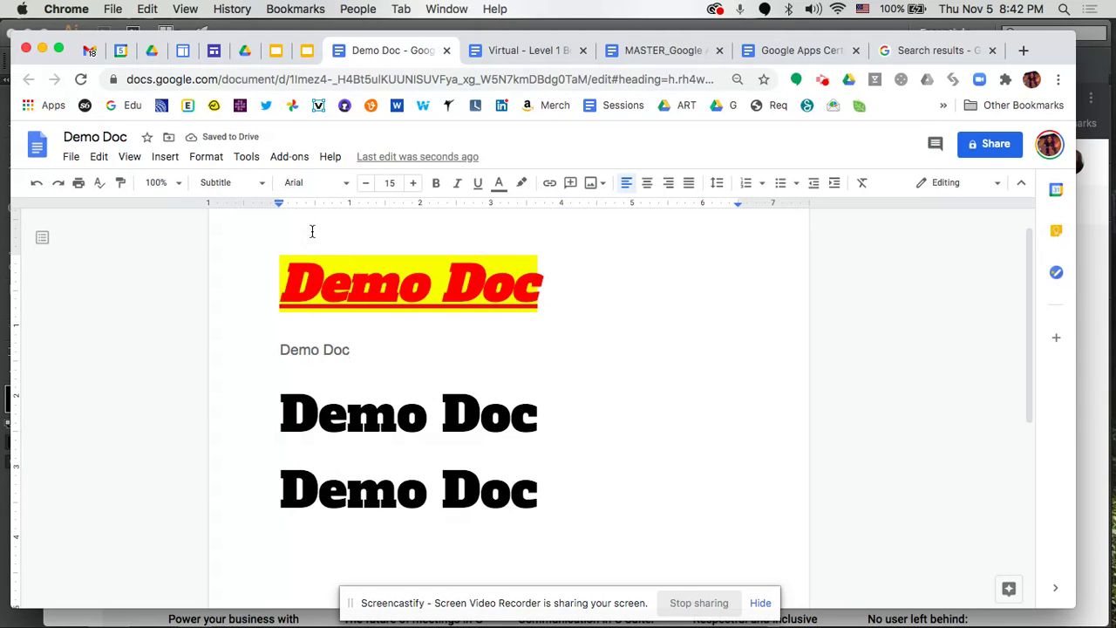
key("ctrl+z")
left_click(261, 186)
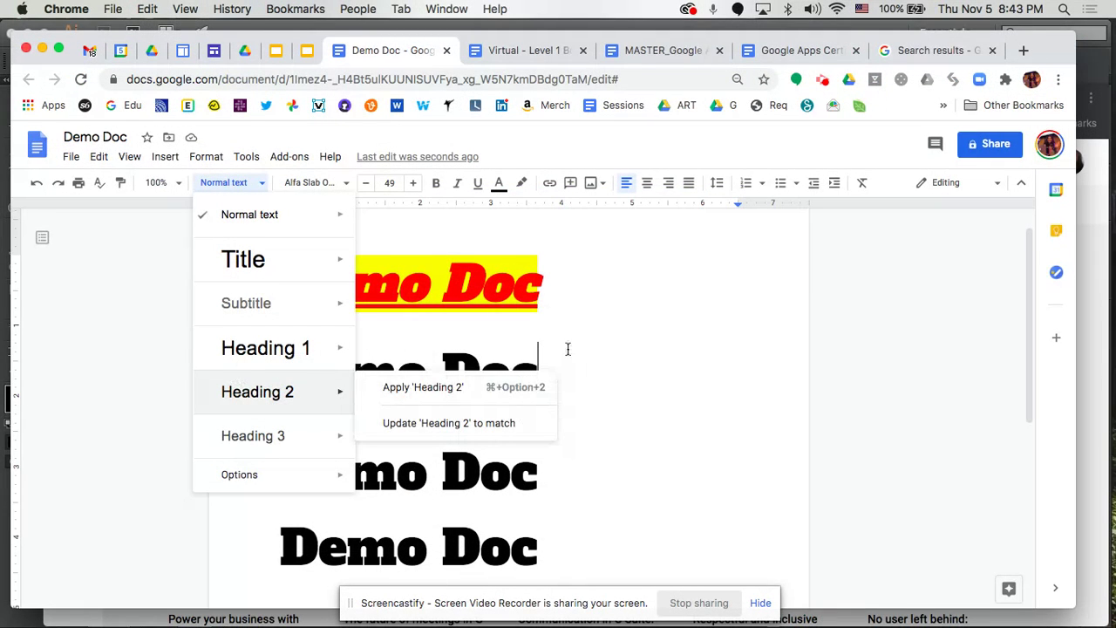
left_click(568, 335)
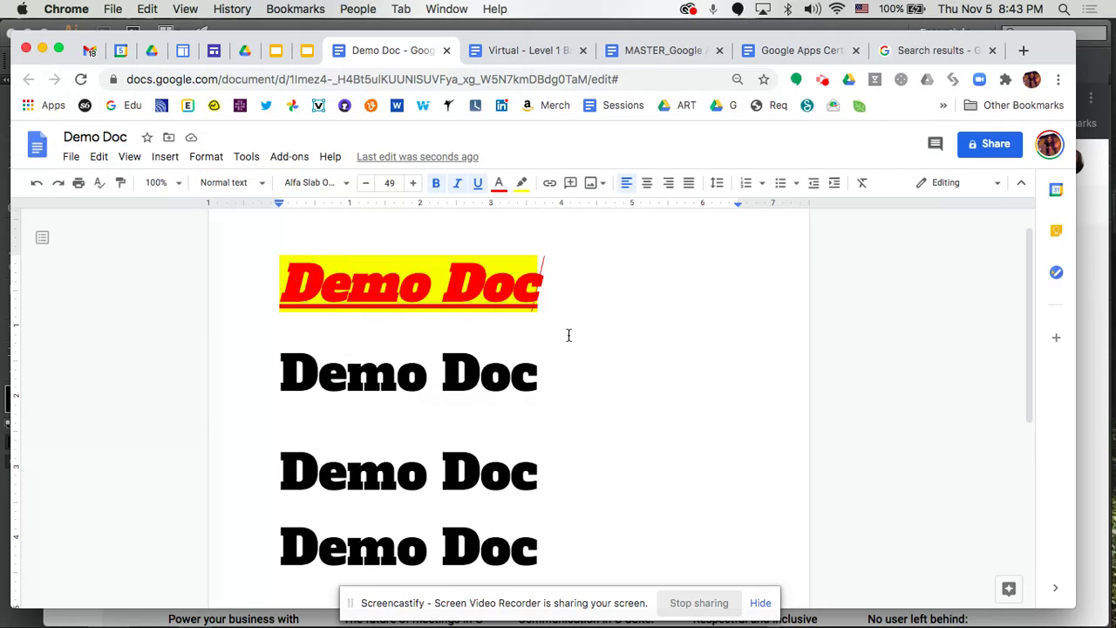
left_click(261, 184)
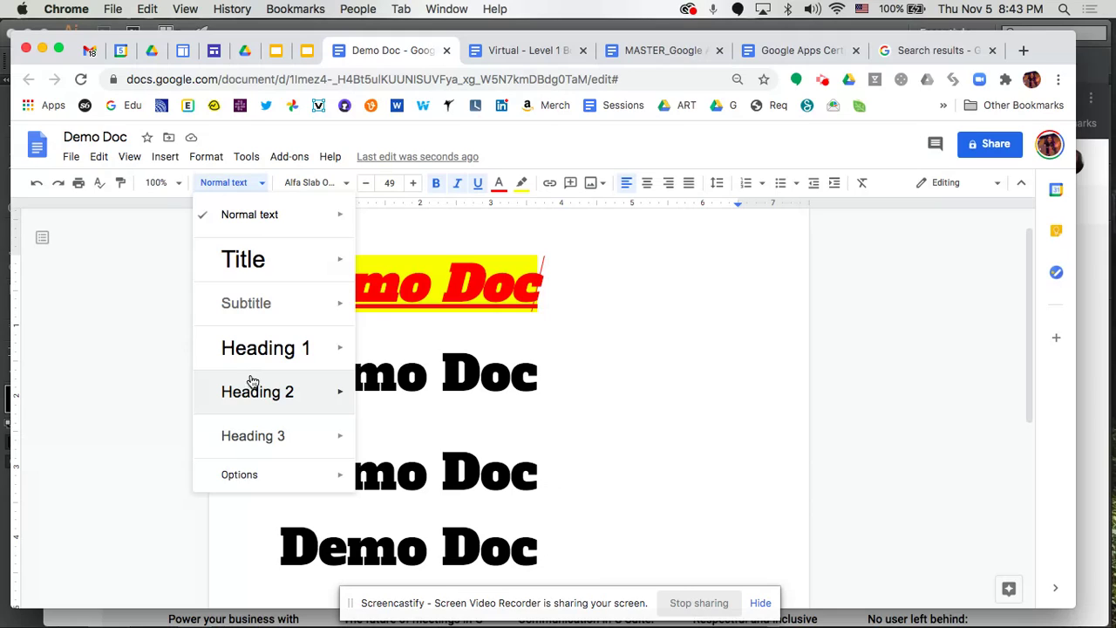
left_click(585, 374)
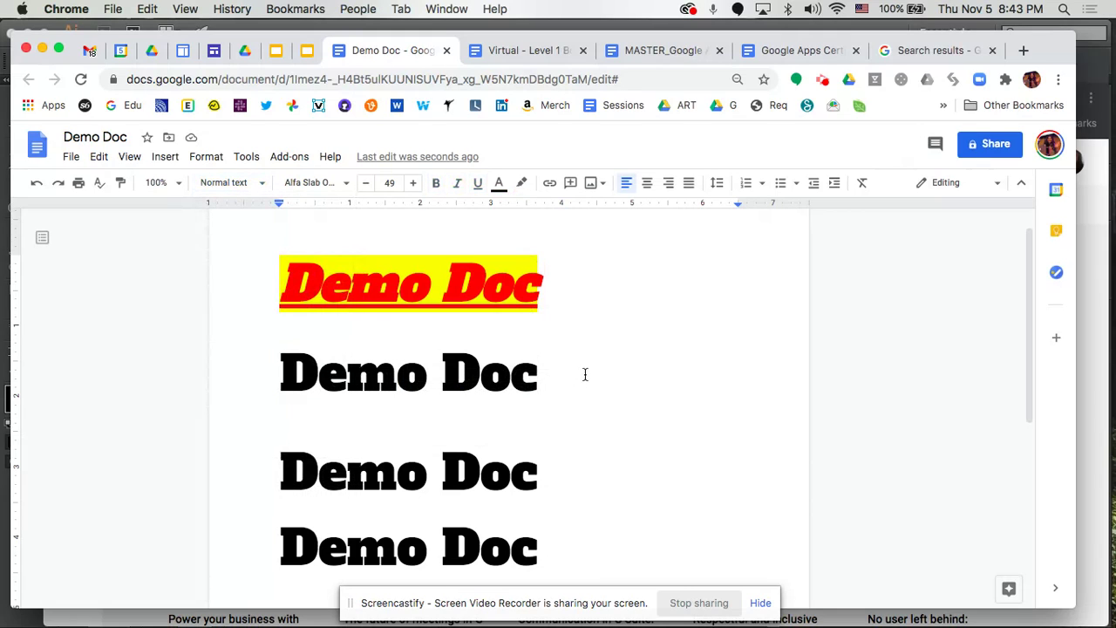